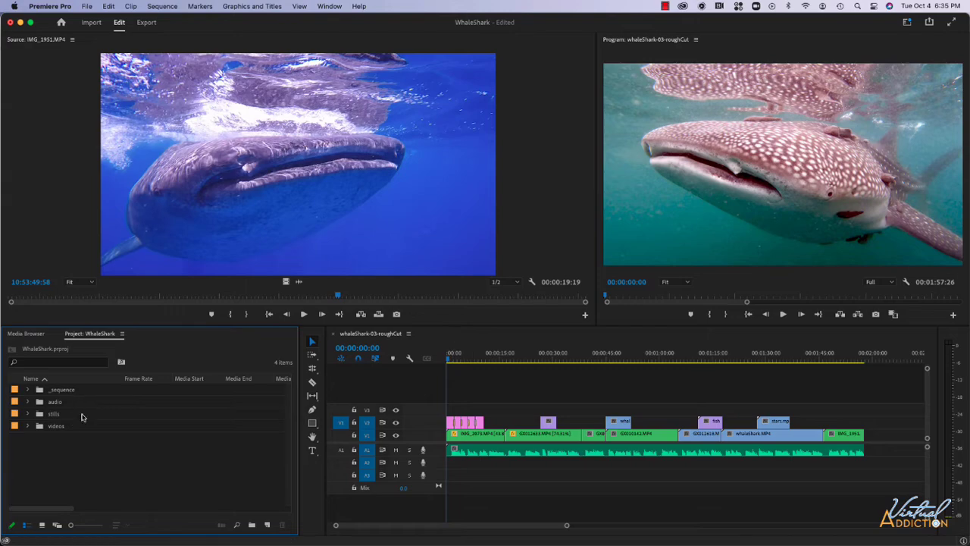
- Place the night-sea music clip on track A2 and the atmospharischer-loop clip on track A3, both starting at the sequence's beginning
left_click(28, 402)
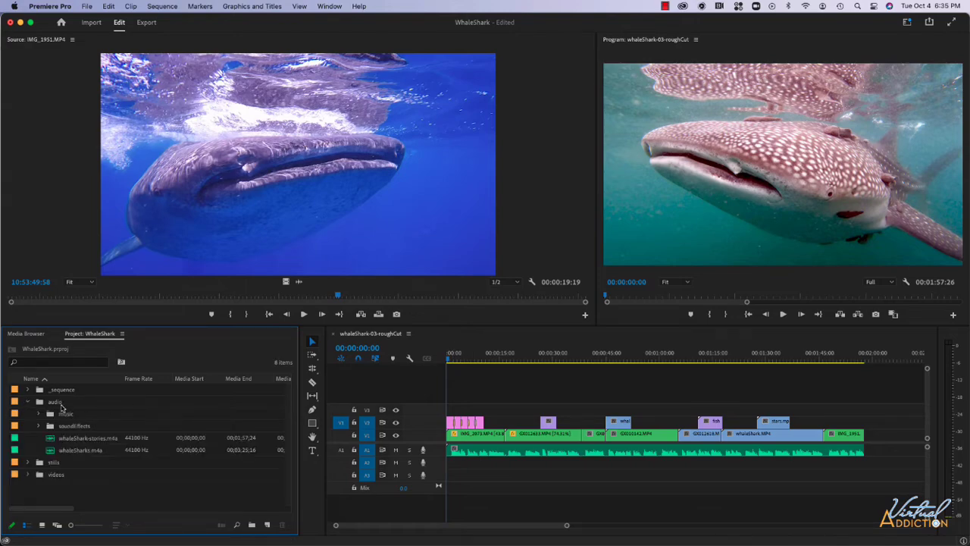
left_click(39, 414)
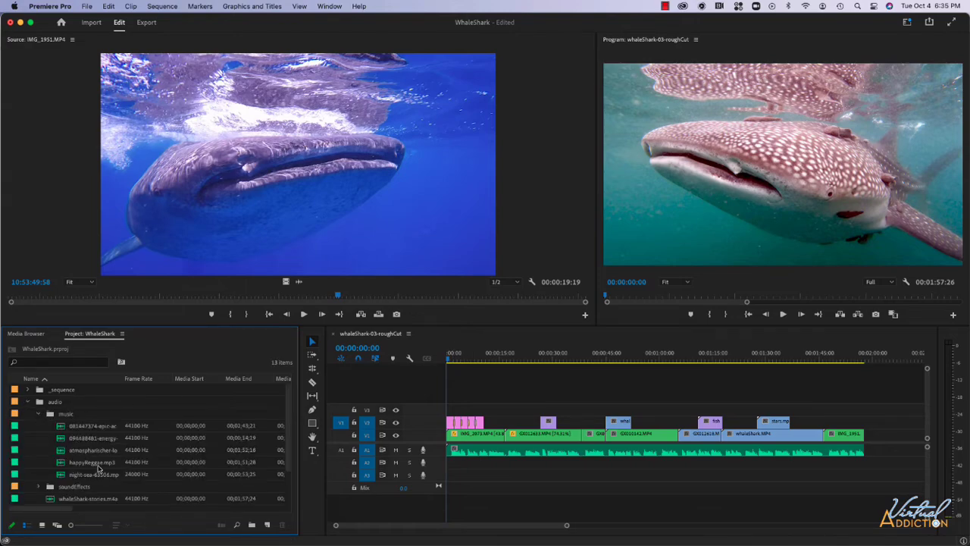
left_click_drag(91, 475, 451, 468)
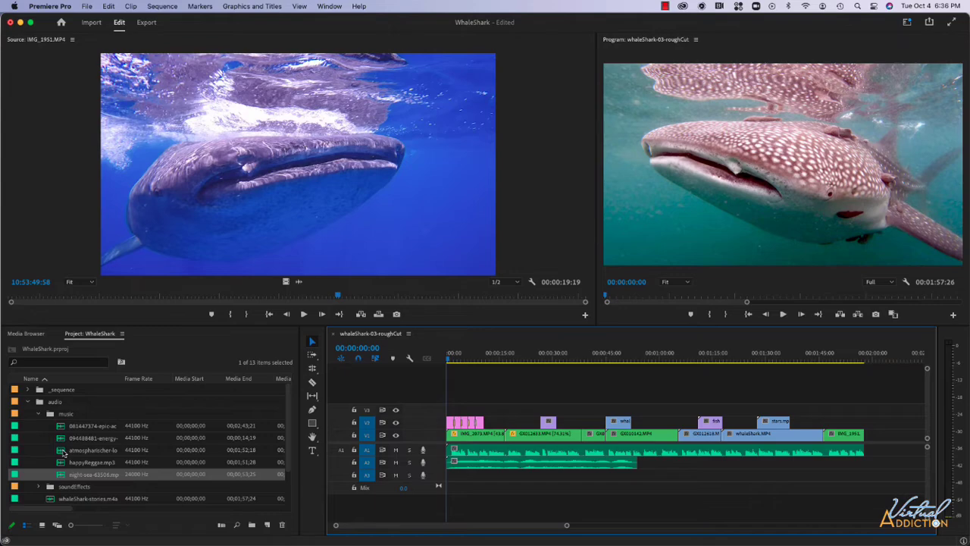
left_click_drag(64, 452, 453, 482)
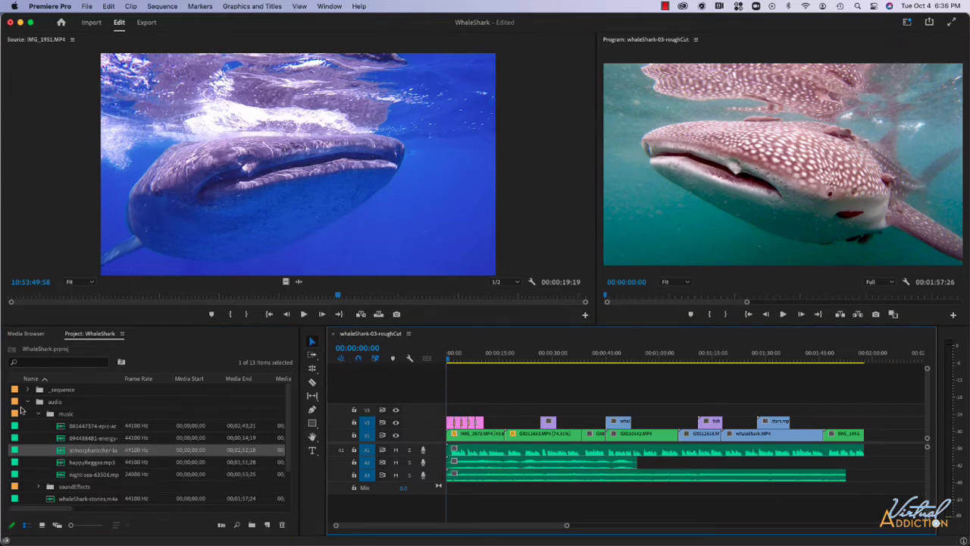
left_click(28, 401)
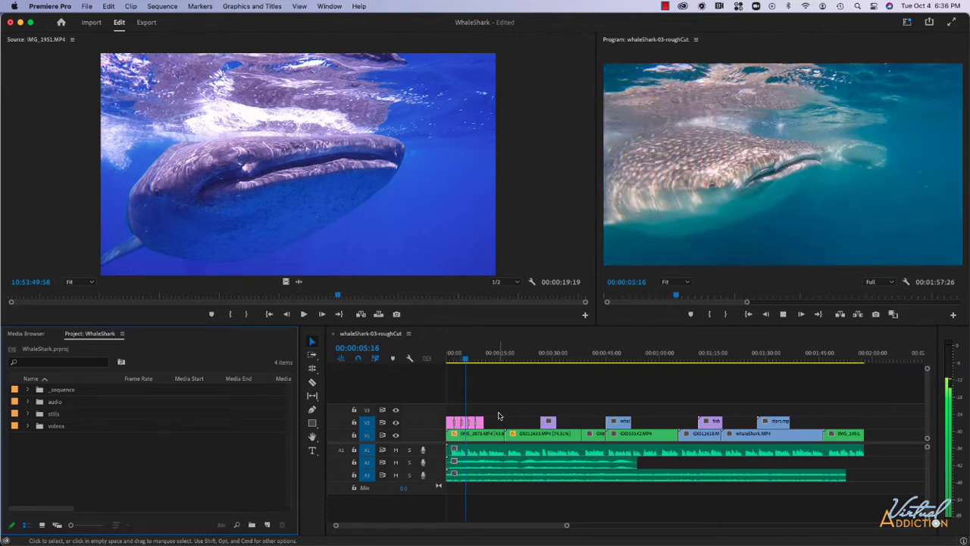
- Stop the full mix, solo audio track A1 and play a few seconds to hear that track alone
key("space")
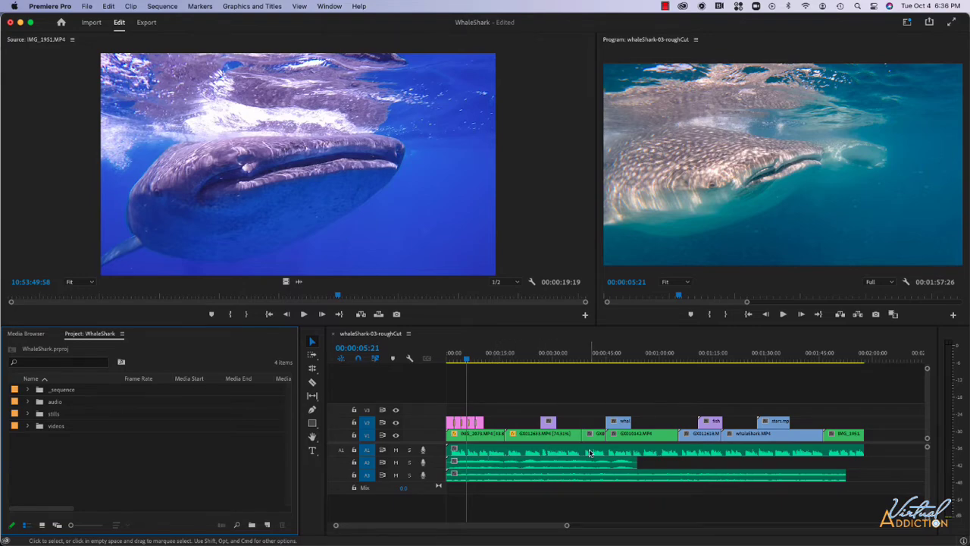
left_click(409, 450)
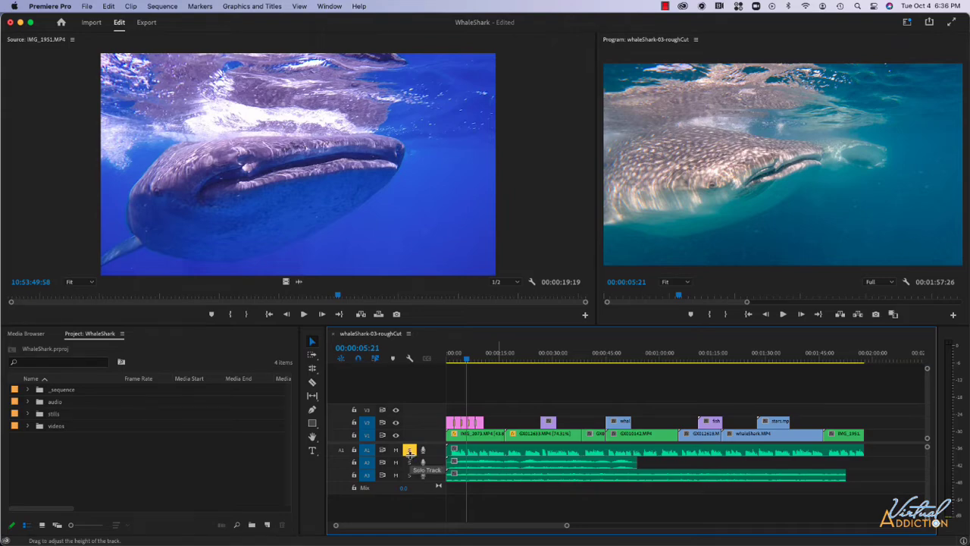
key("space")
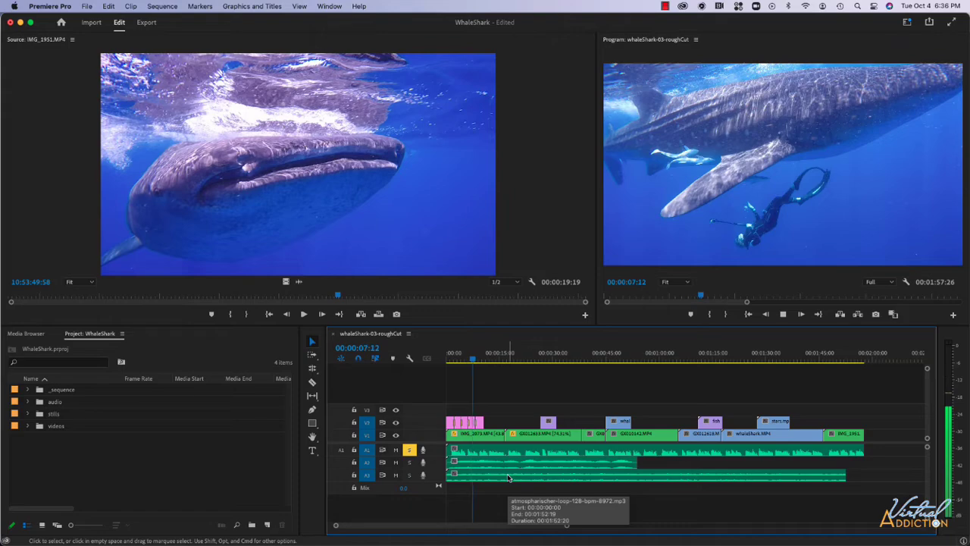
key("space")
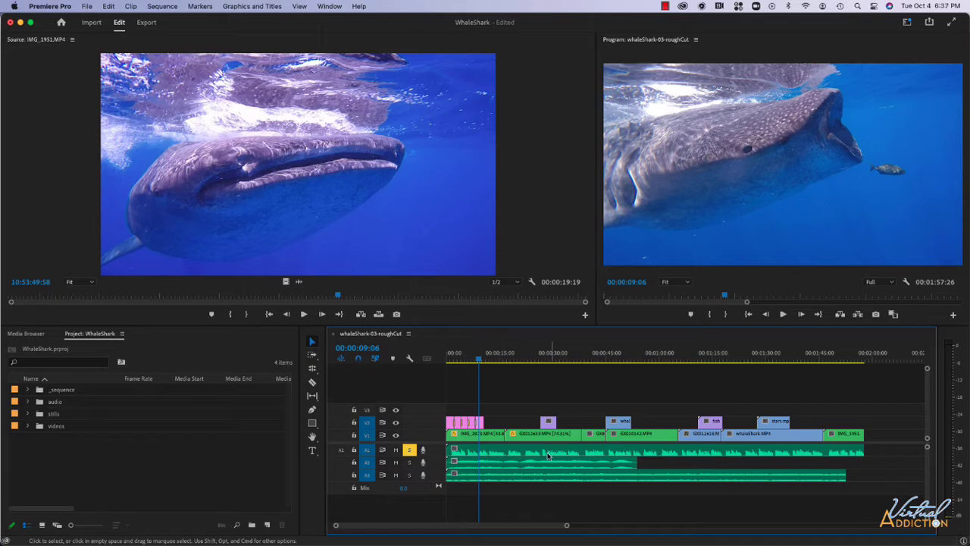
- Try soloing track A2 briefly, then remove the solo from A1 and mute tracks A2 and A3 instead
left_click(409, 463)
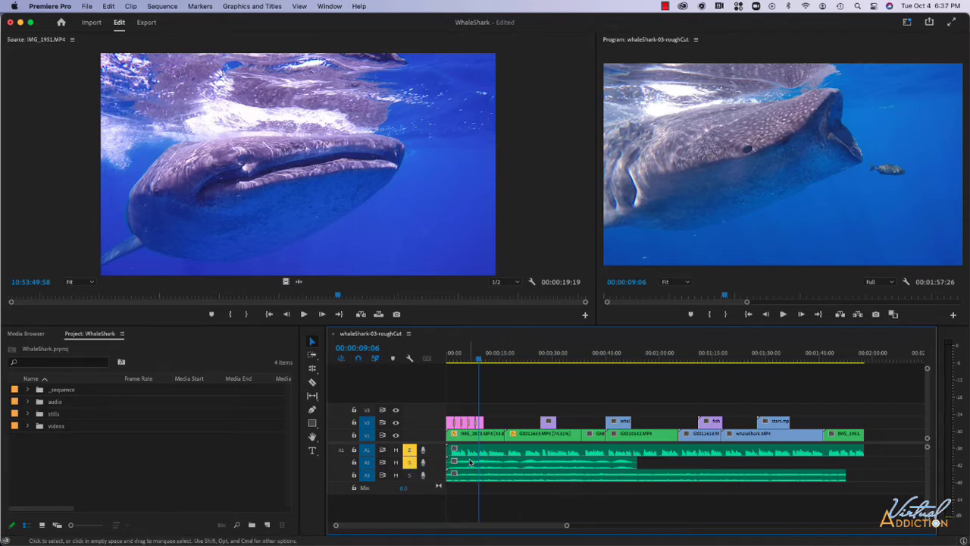
left_click(409, 462)
left_click(407, 450)
left_click(394, 461)
left_click(395, 474)
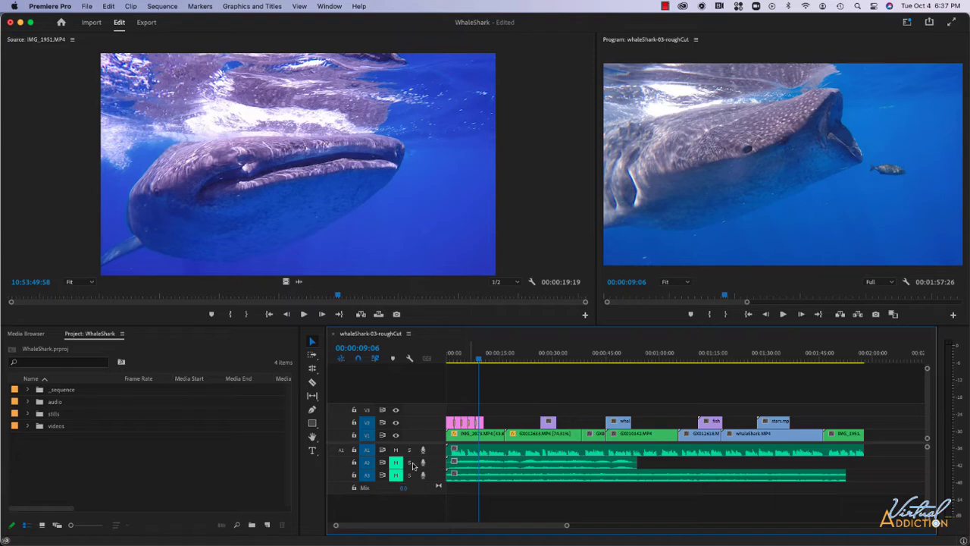
- Unmute audio tracks A2 and A3 and solo track A1 again
left_click(395, 461)
left_click(394, 474)
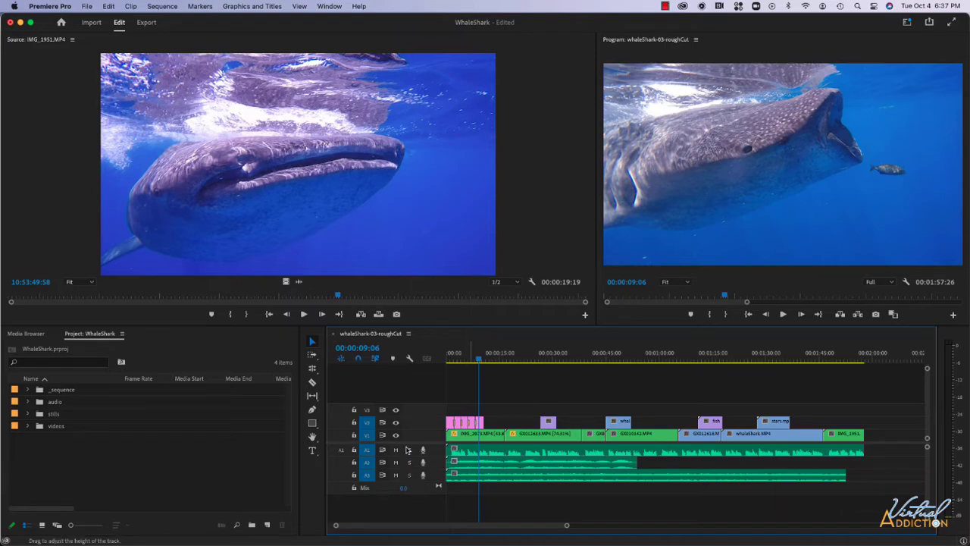
left_click(410, 450)
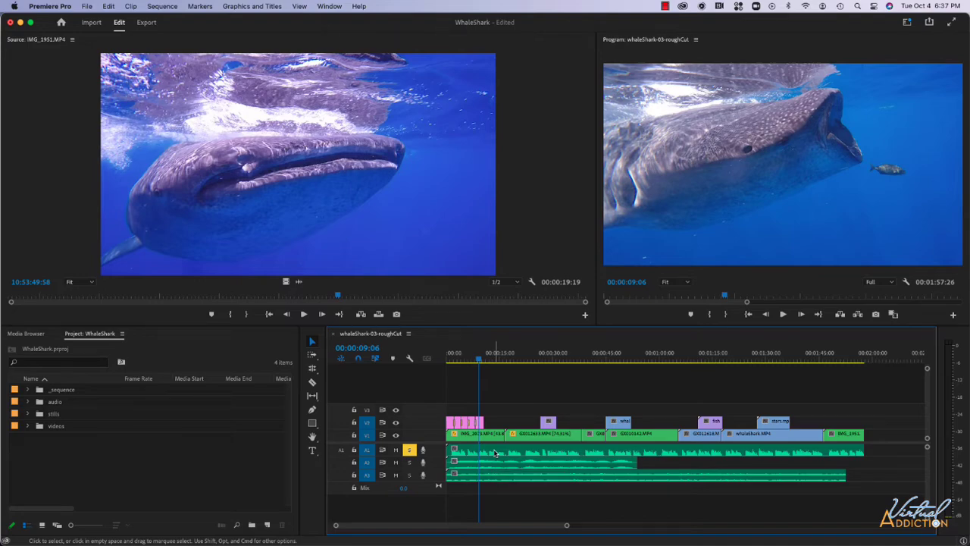
- Widen the audio meters beside the timeline and play the sequence to monitor the soloed A1 track's levels
left_click(946, 335)
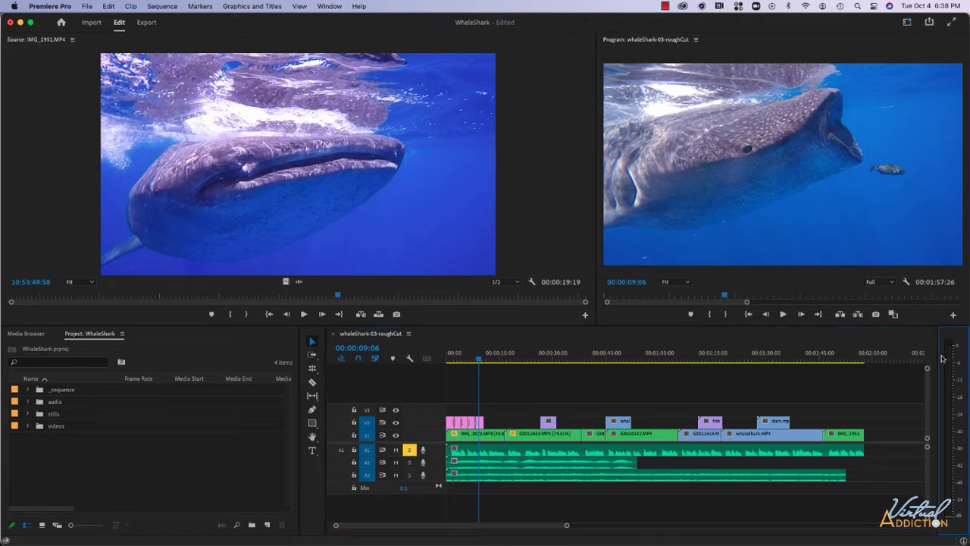
left_click_drag(937, 517, 888, 517)
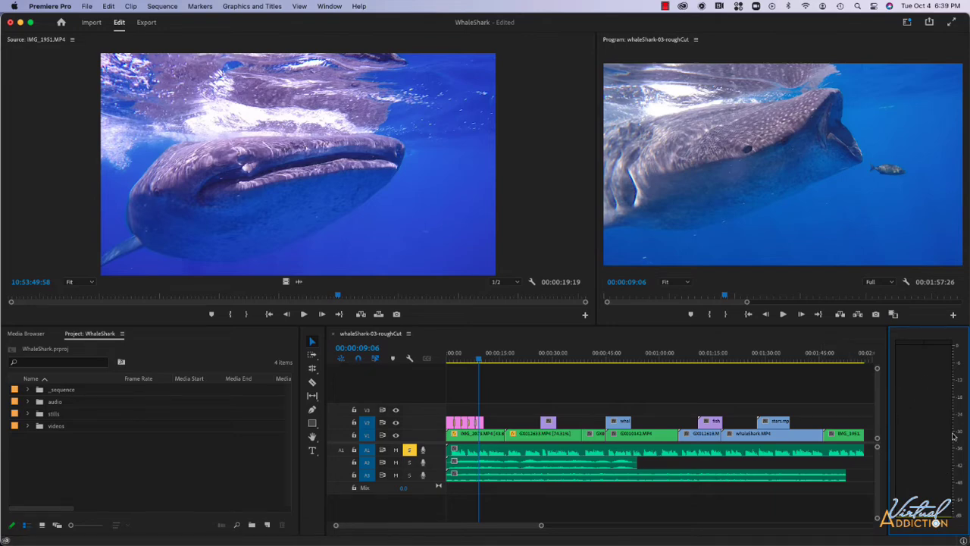
key("space")
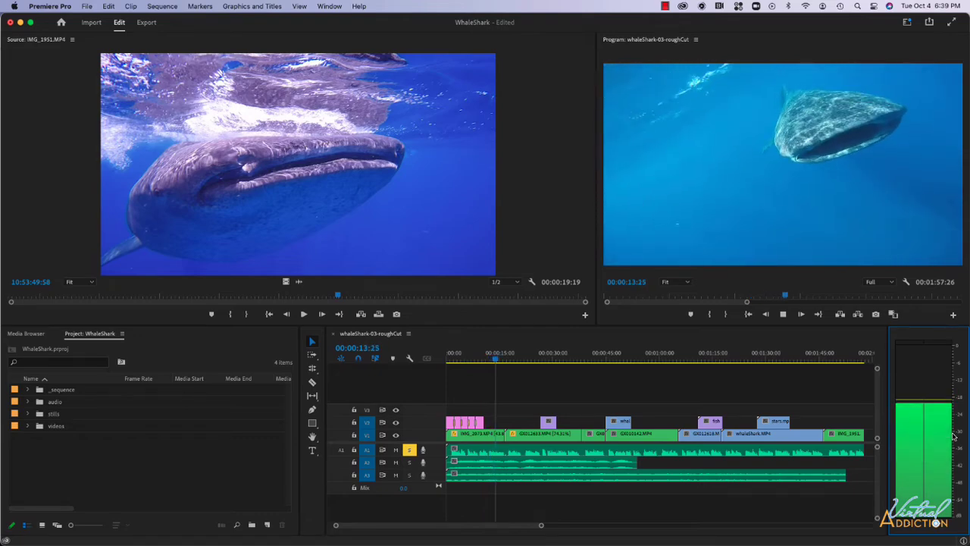
key("space")
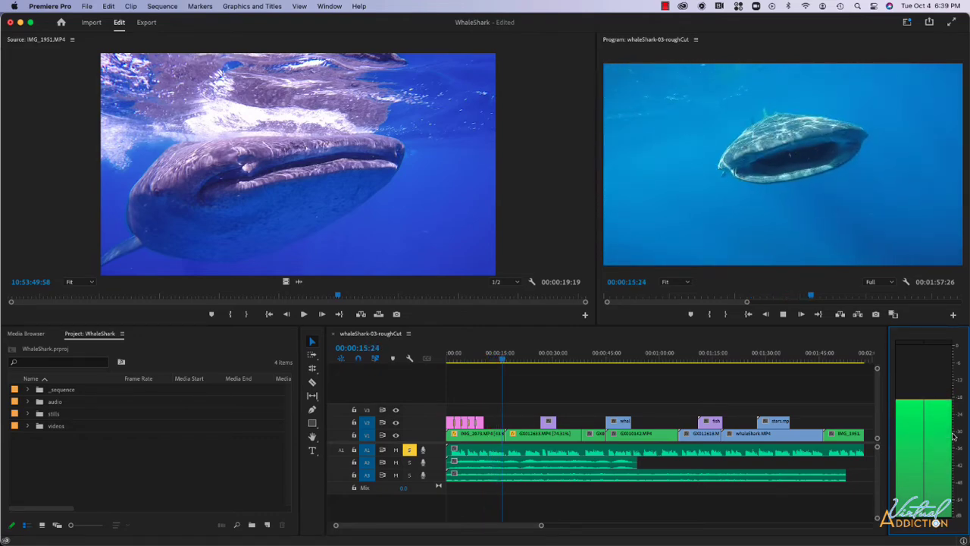
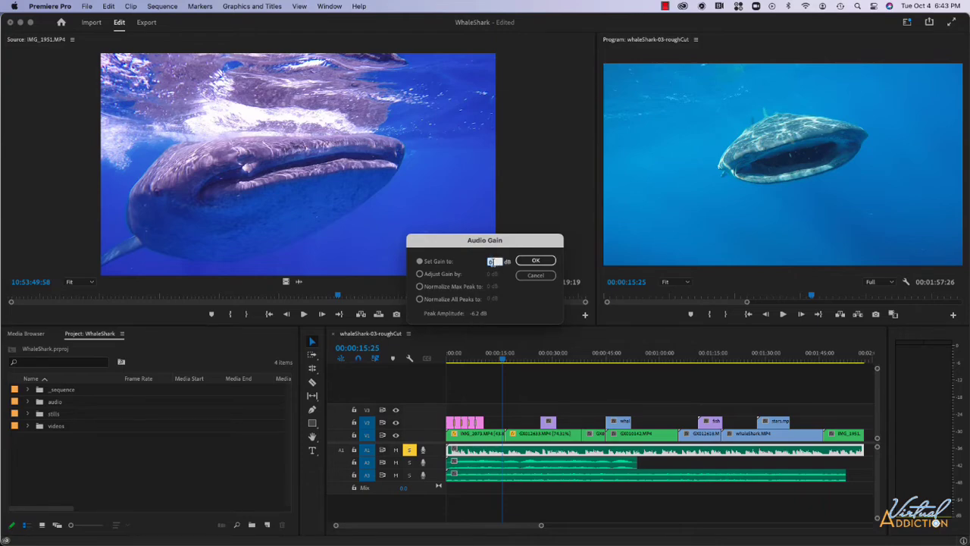
- Set the audio gain of the selected clip on track A1 to 6 dB
type("6")
left_click(535, 260)
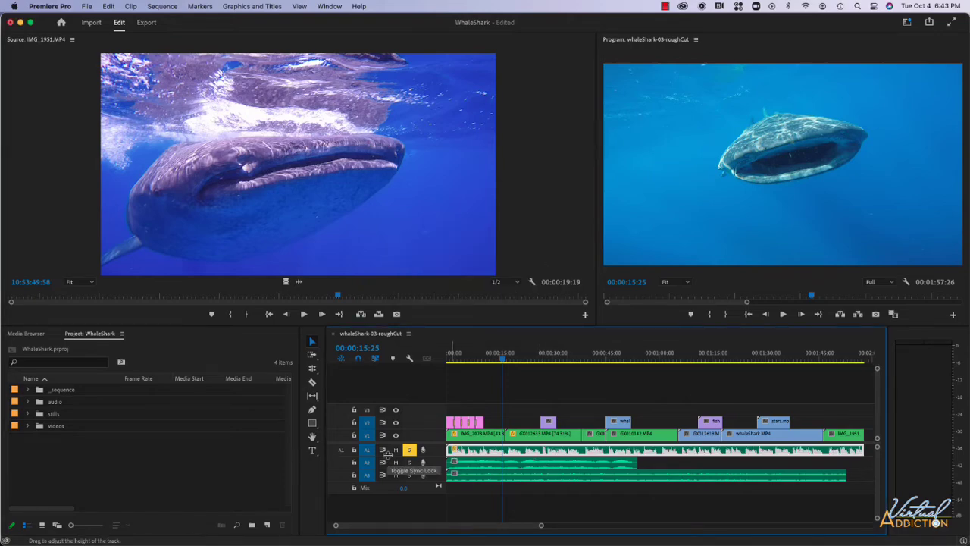
- Make audio track A1 taller, give the audio tracks more room in the timeline, and play the sequence to check the boosted level
left_click_drag(387, 456, 394, 483)
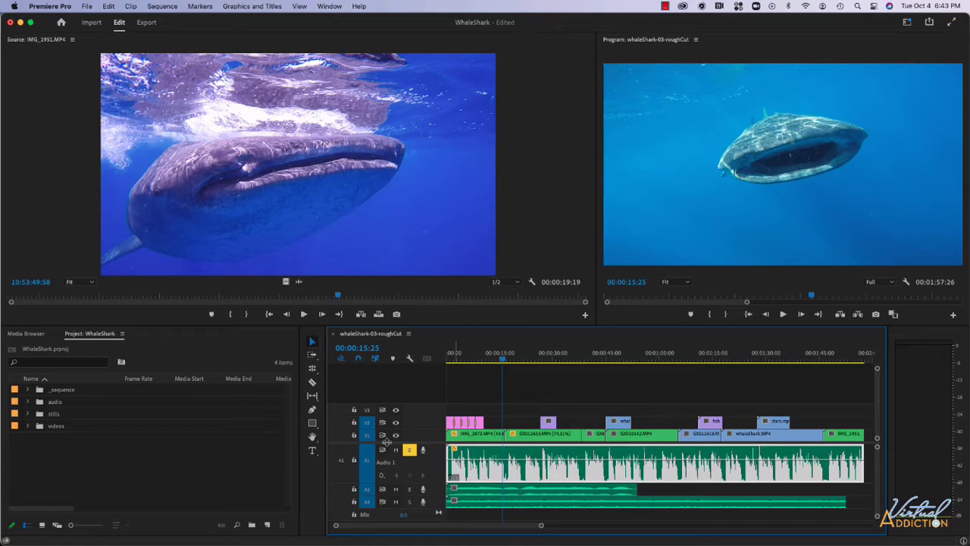
left_click_drag(387, 442, 386, 407)
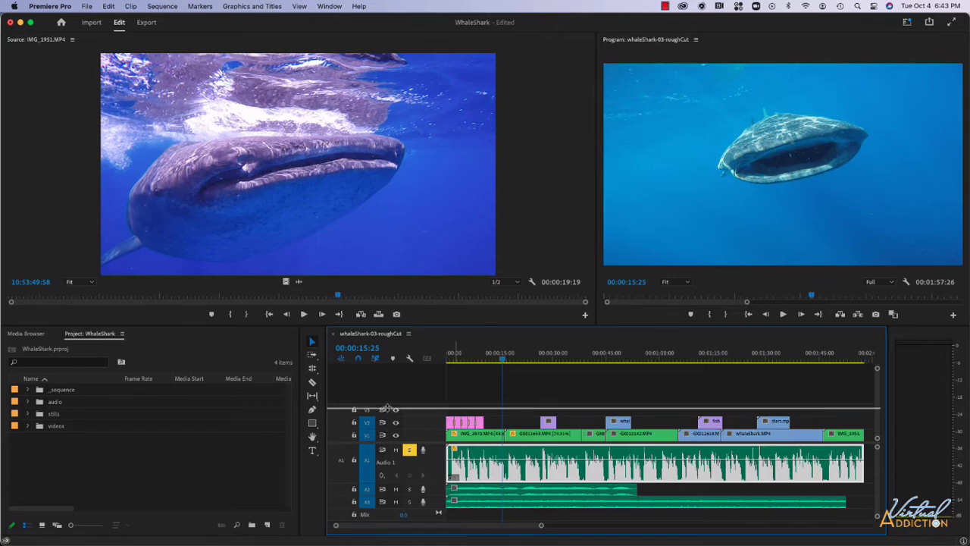
left_click_drag(387, 408, 386, 408)
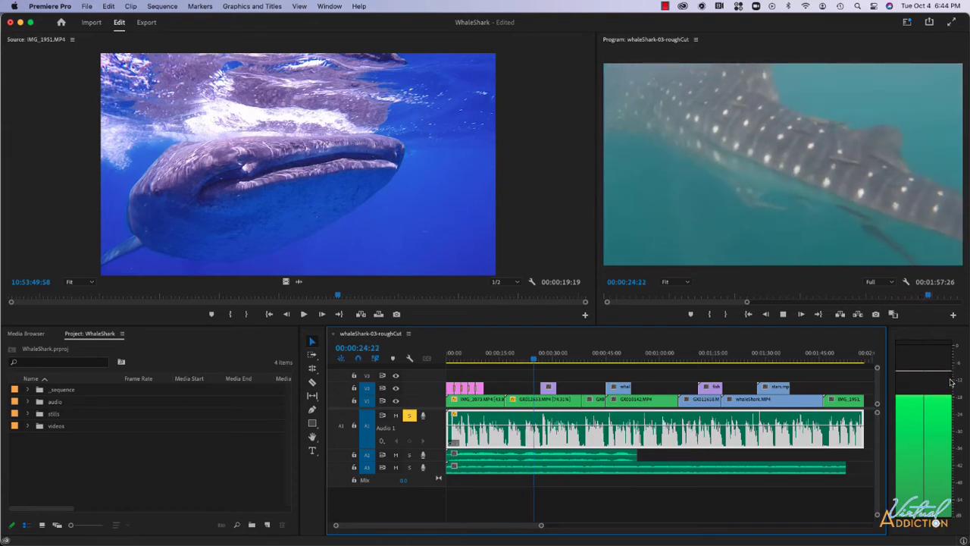
key("space")
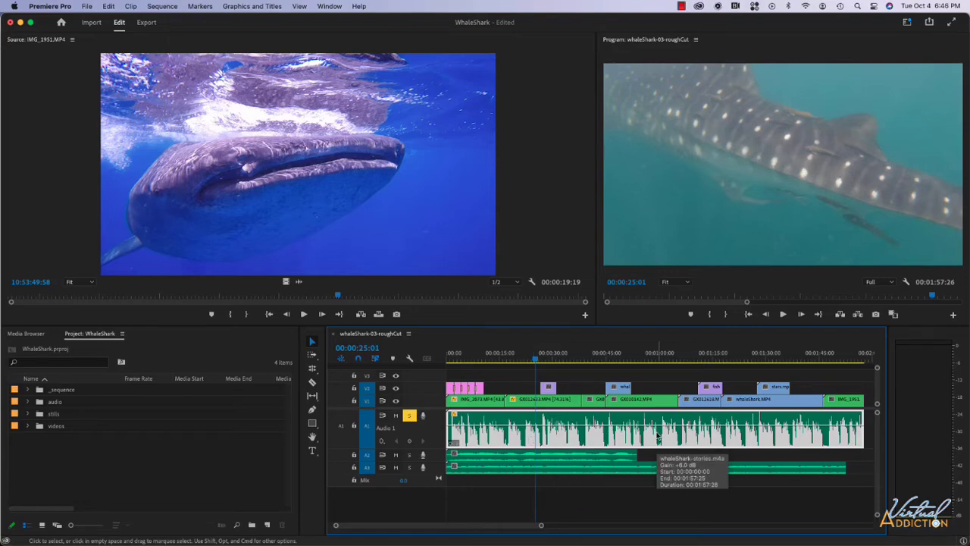
- Show the Essential Sound settings and tag the selected A1 clip as Dialogue
left_click(329, 6)
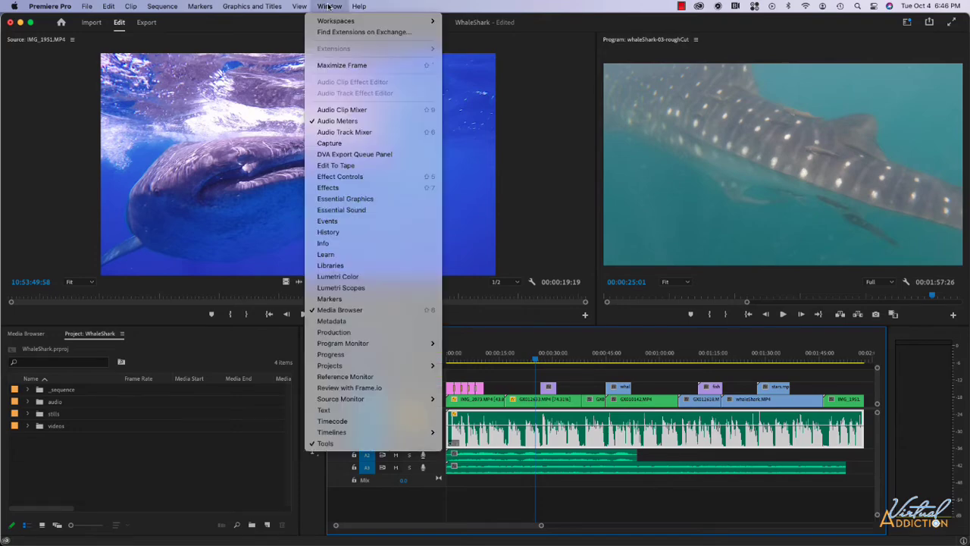
left_click(329, 210)
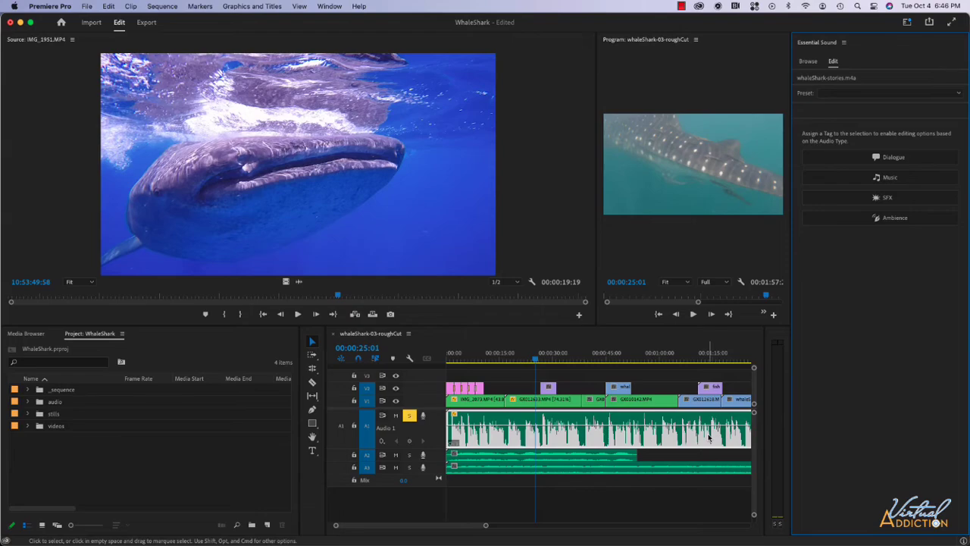
left_click(904, 157)
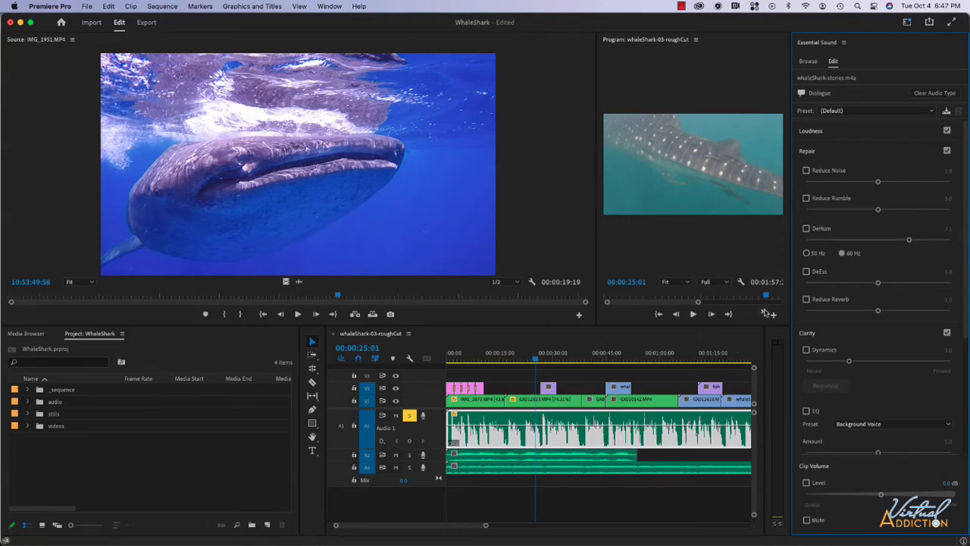
- Play the sequence and try Reduce Noise on the dialogue clip, switching it off again
key("space")
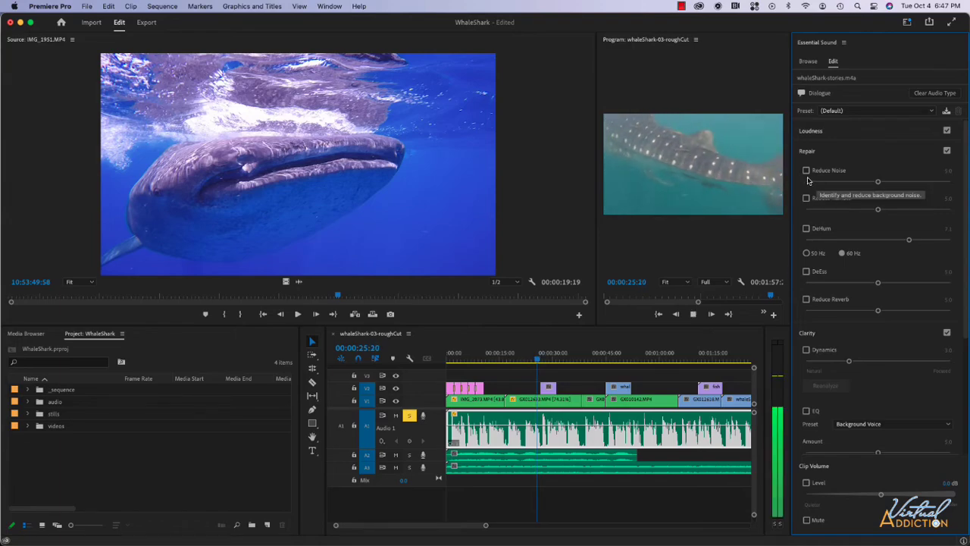
left_click(806, 171)
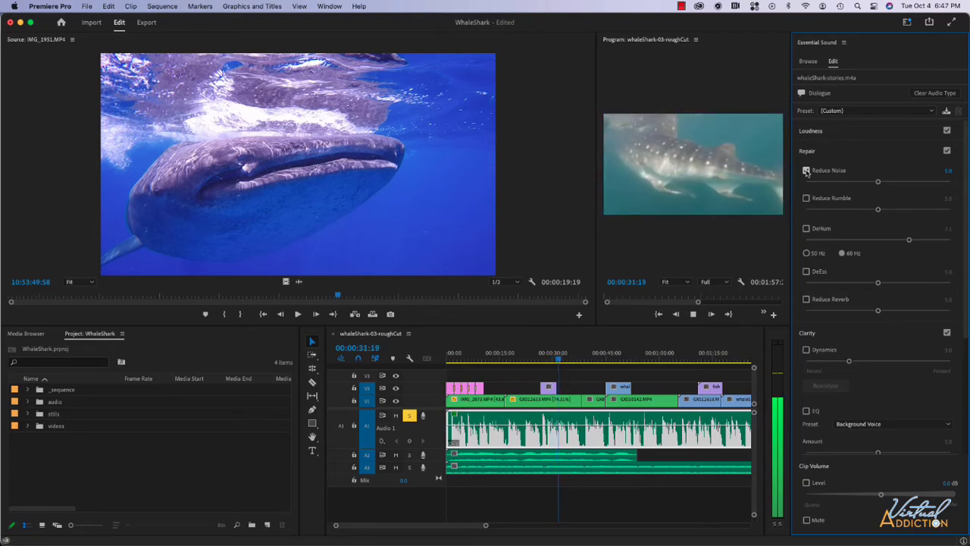
left_click(806, 172)
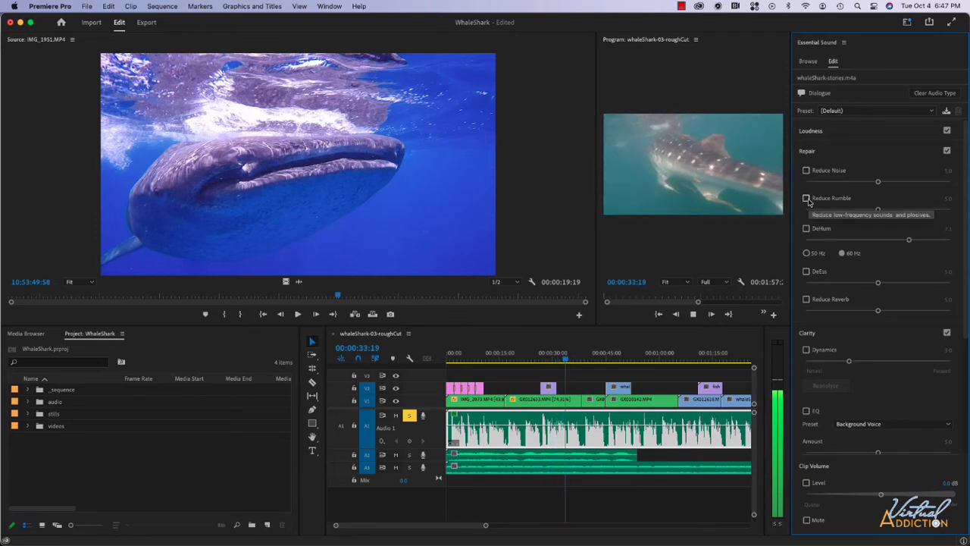
- Compare playback with and without Reduce Rumble on the dialogue clip, leaving it enabled at 5.0
left_click(807, 199)
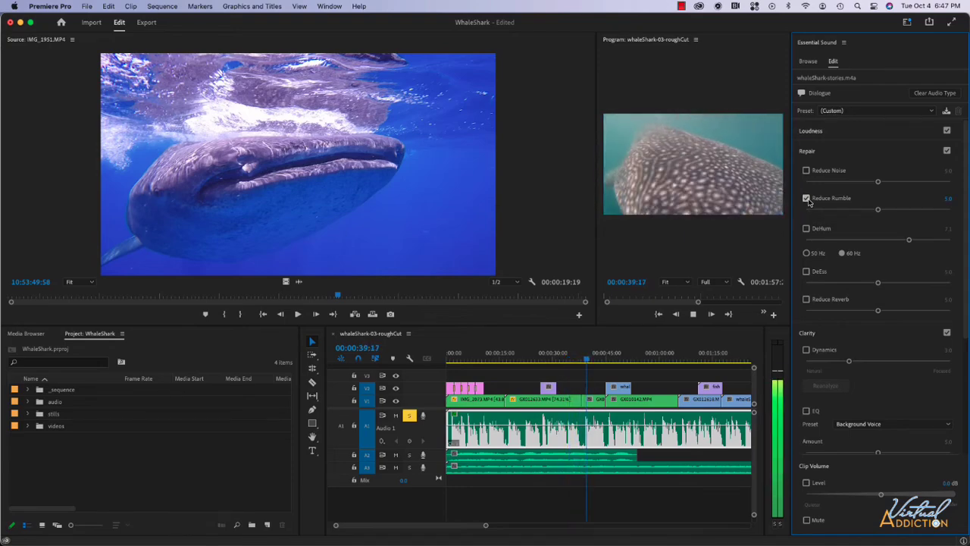
left_click(807, 199)
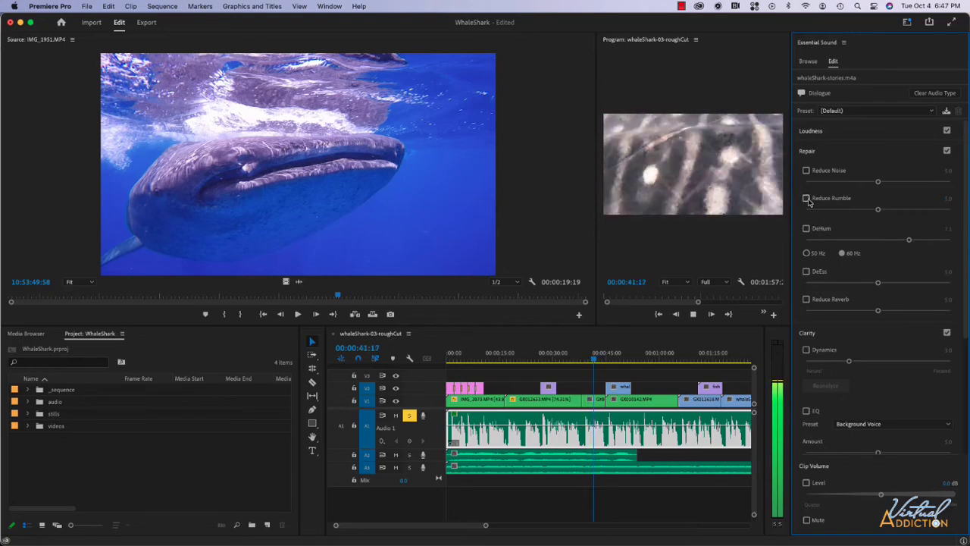
left_click(807, 199)
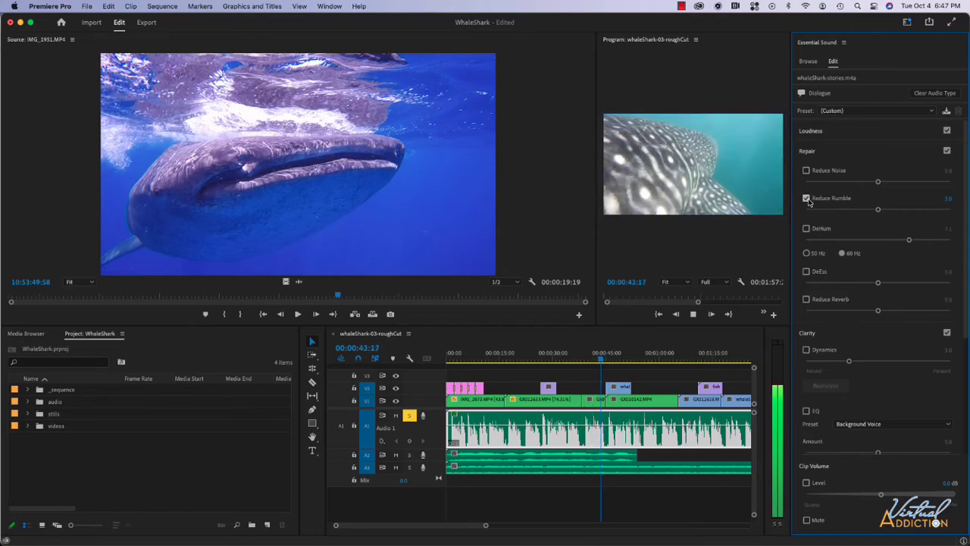
key("space")
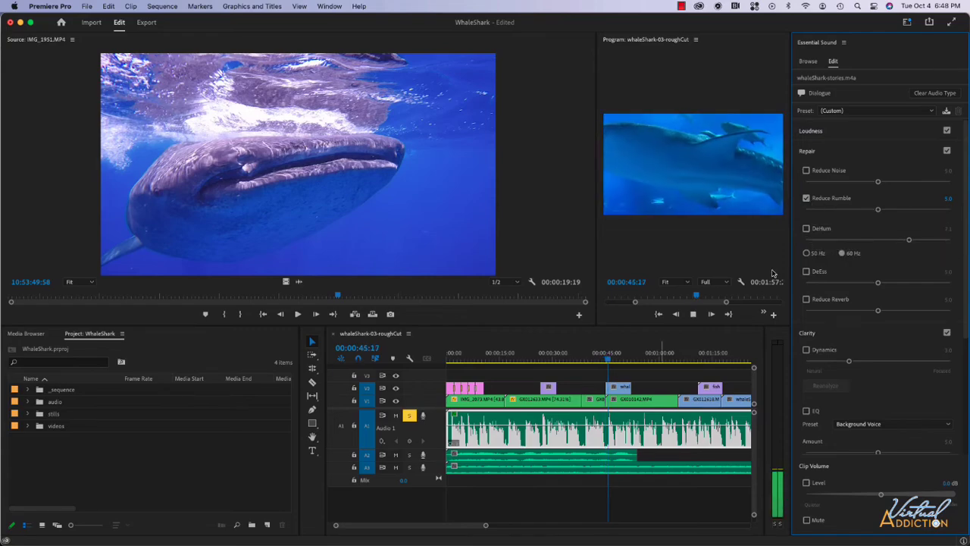
- Enable DeHum on the dialogue clip and lower its amount to about 2.3 while listening to playback
left_click(806, 229)
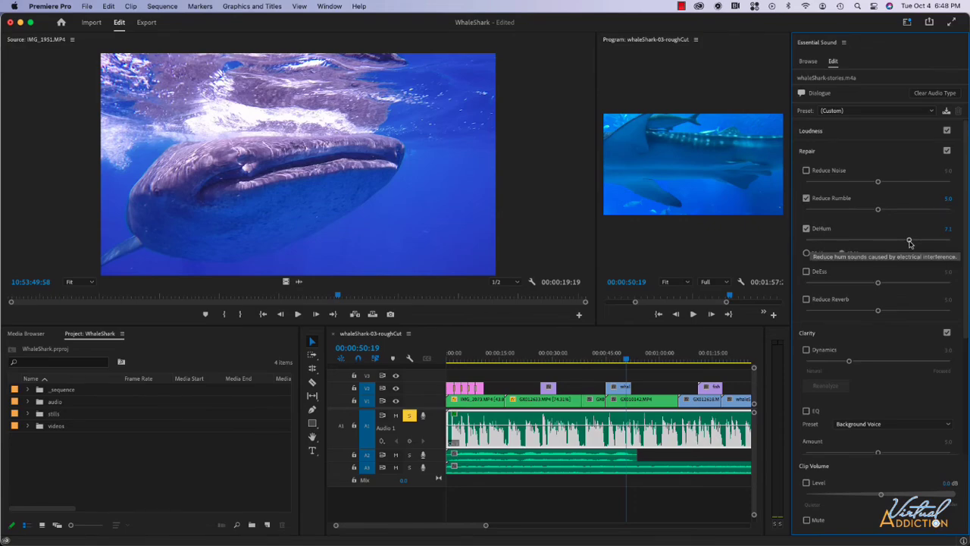
key("space")
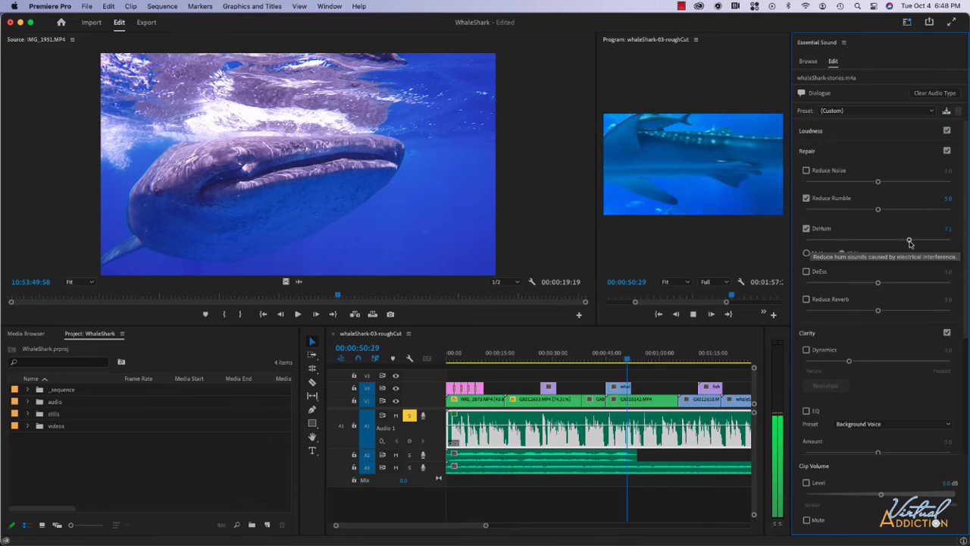
left_click_drag(909, 241, 839, 242)
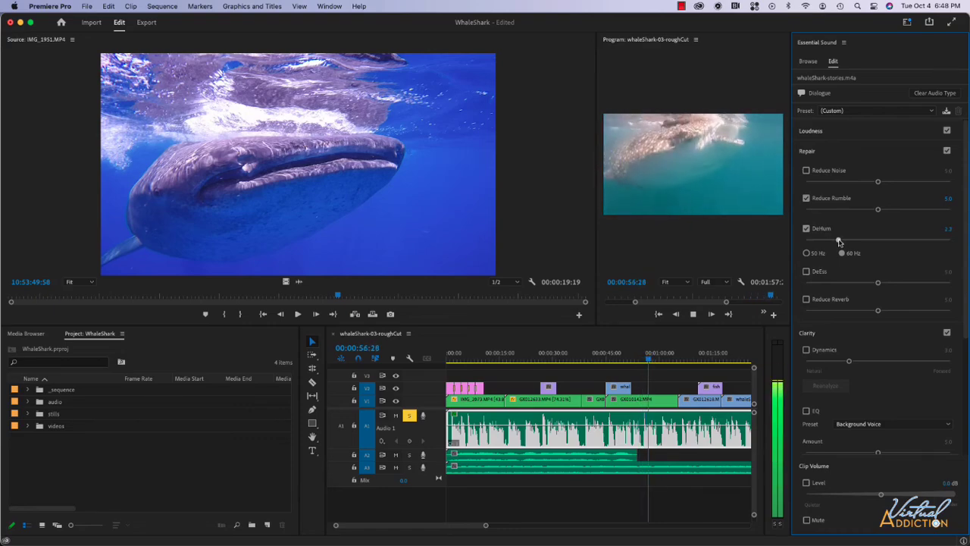
key("space")
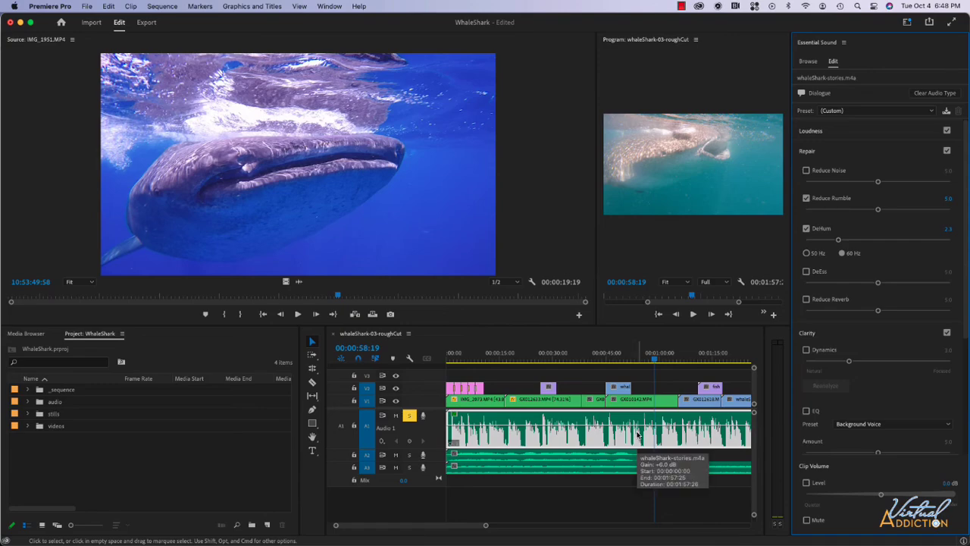
- Examine the remaining dialogue options, including the Clarity settings and the Creative reverb presets
scroll(889, 403, "down", 5)
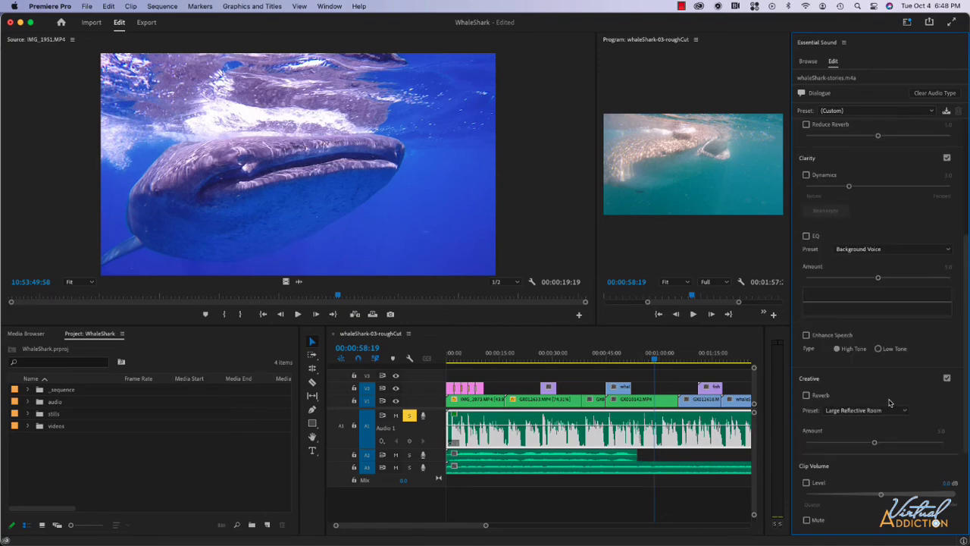
scroll(889, 402, "up", 2)
scroll(890, 403, "down", 2)
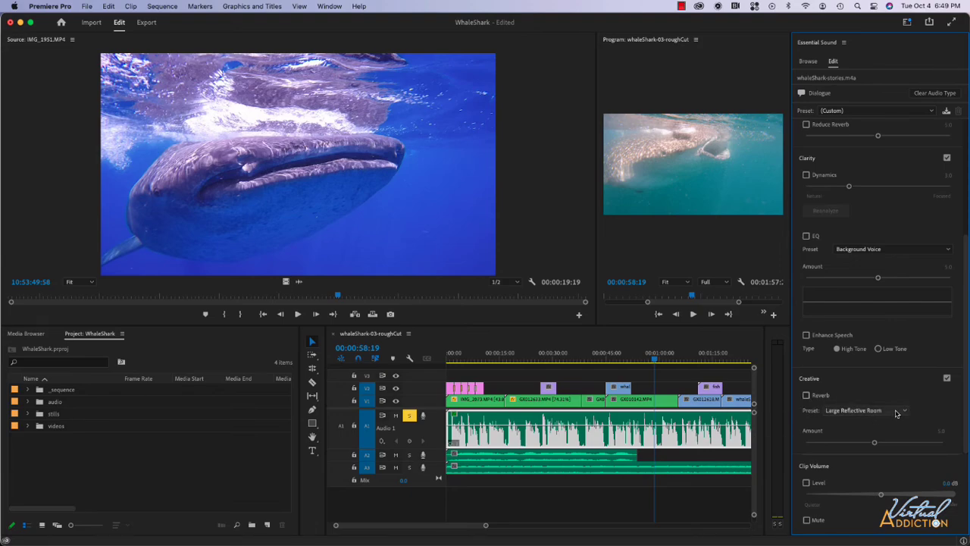
left_click(897, 413)
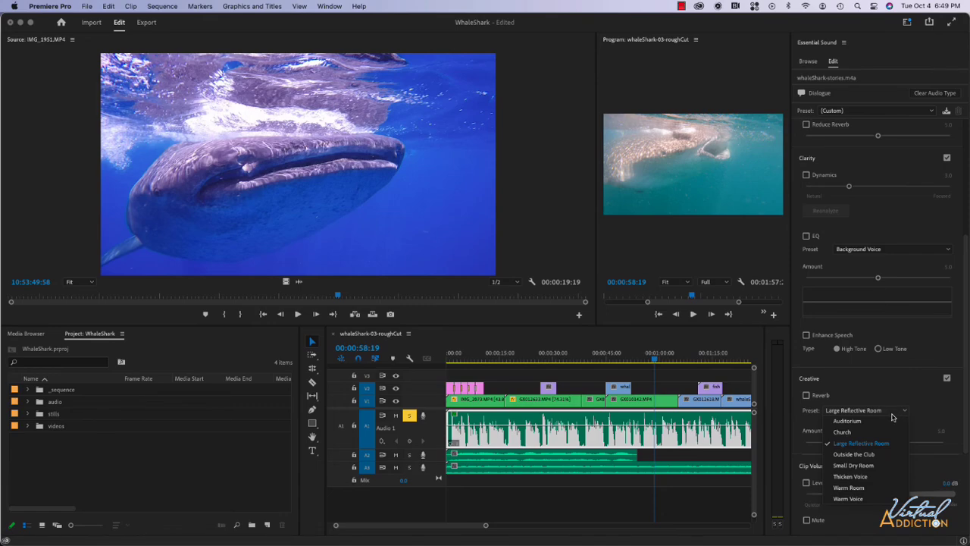
scroll(892, 417, "up", 3)
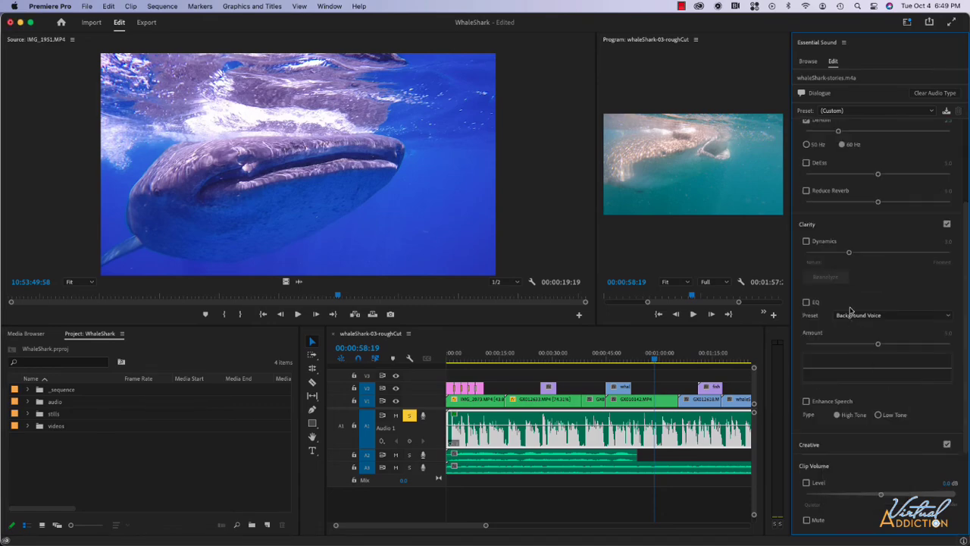
scroll(855, 273, "up", 3)
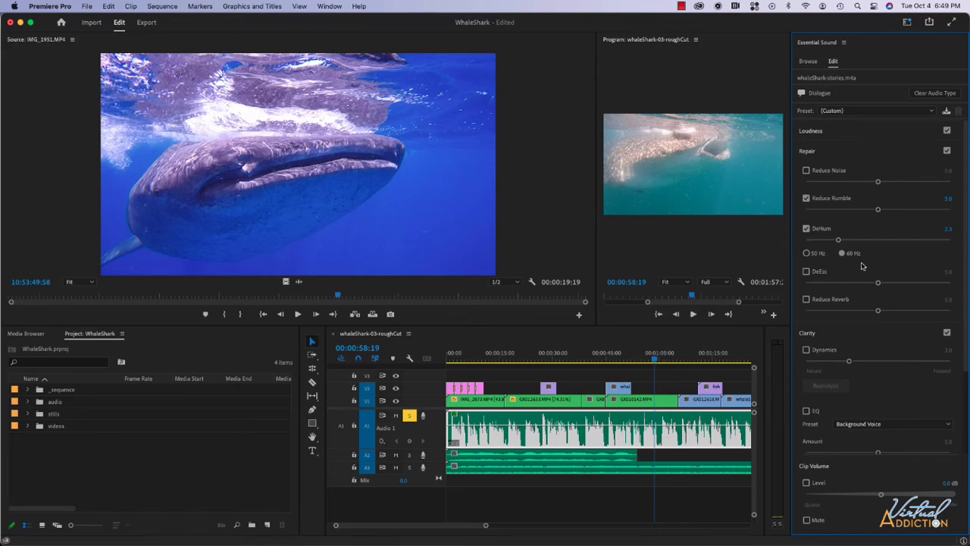
left_click(453, 414)
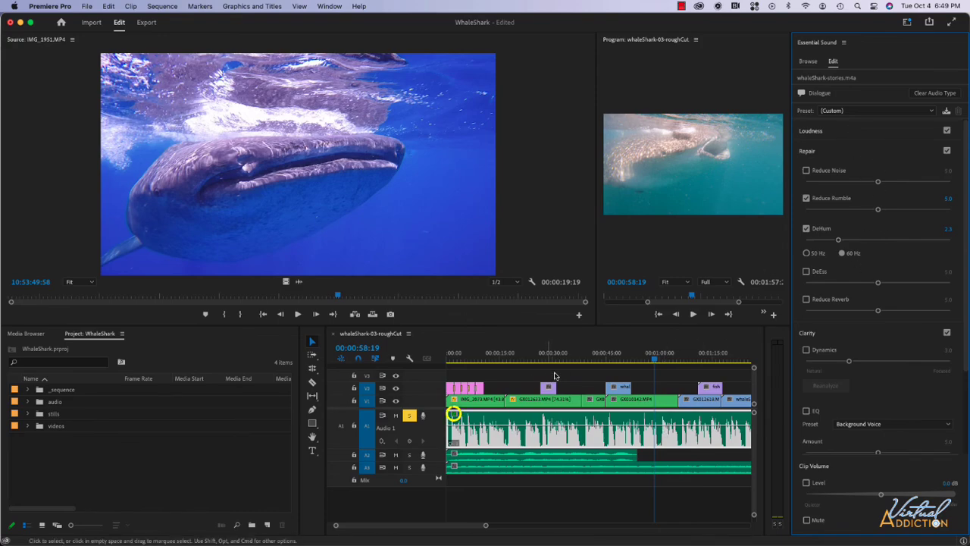